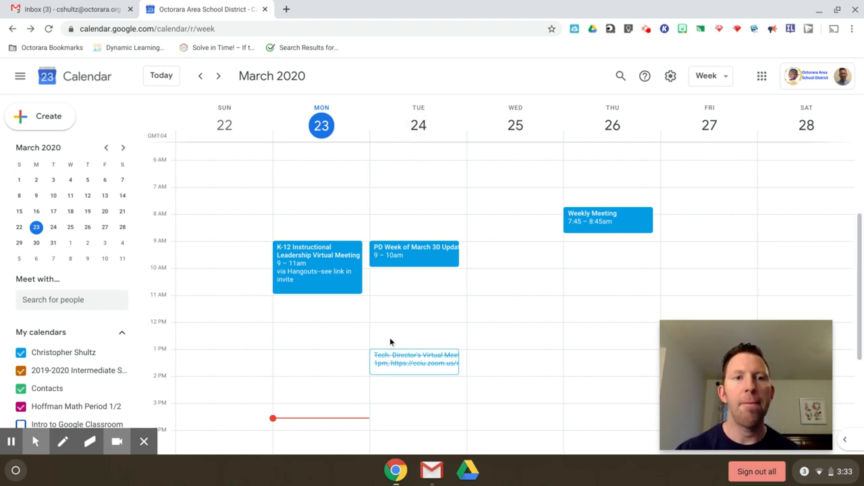
# - Create a Tuesday, March 24, 11:00am–12:00pm draft and switch it to appointment slots
pyautogui.click(415, 310)
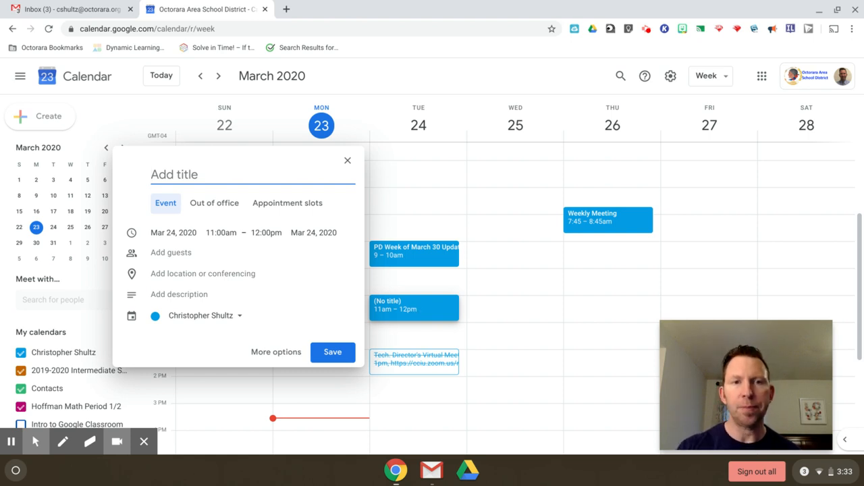
pyautogui.click(267, 233)
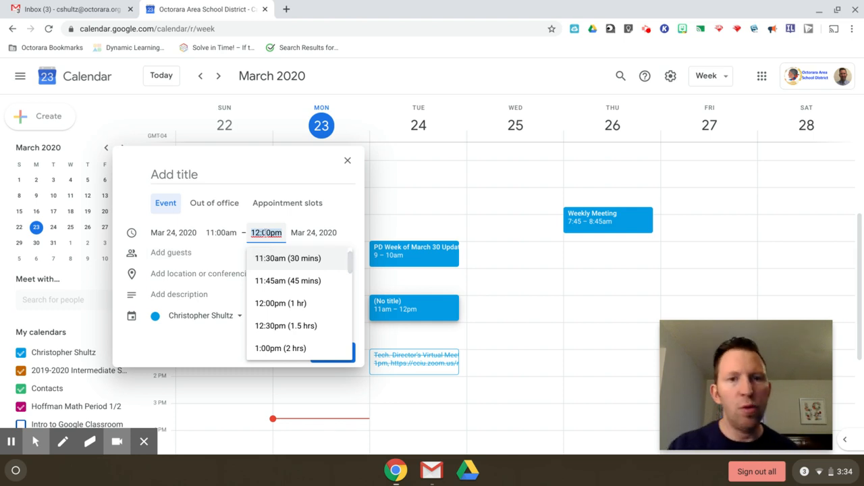
pyautogui.click(268, 232)
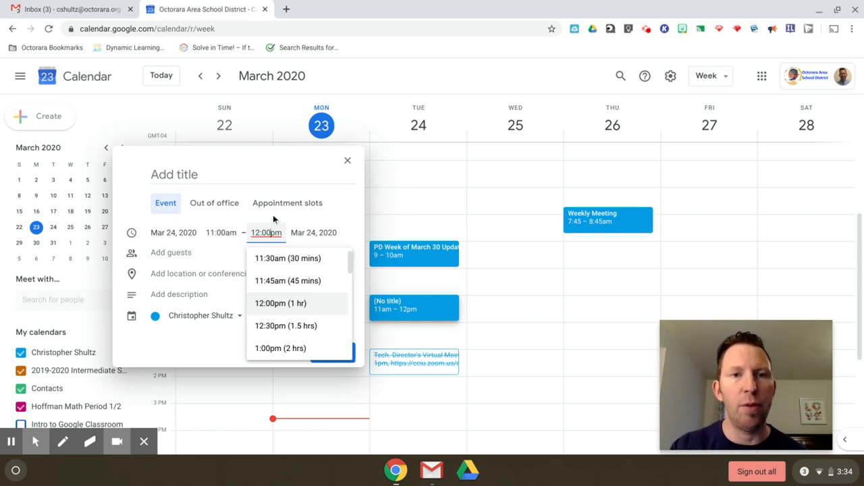
pyautogui.click(291, 205)
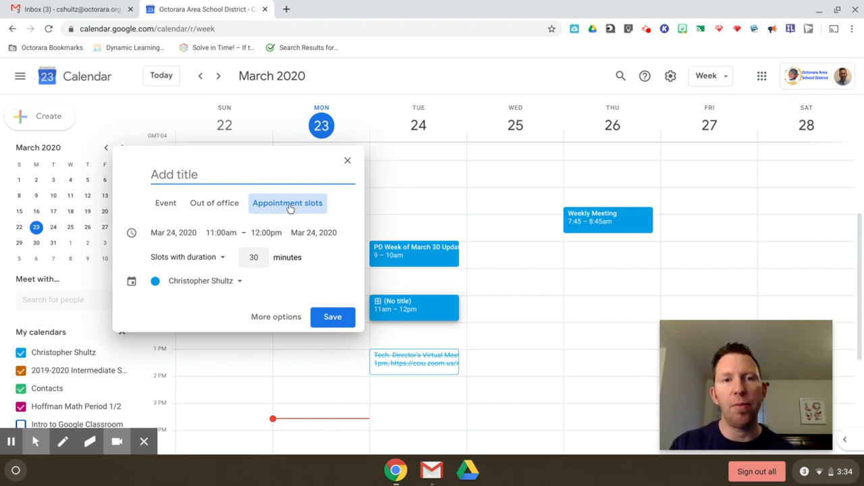
# - Lower the appointment slot duration to 20 minutes
pyautogui.click(263, 262)
pyautogui.click(264, 262)
pyautogui.click(264, 262)
pyautogui.click(262, 262)
pyautogui.click(262, 262)
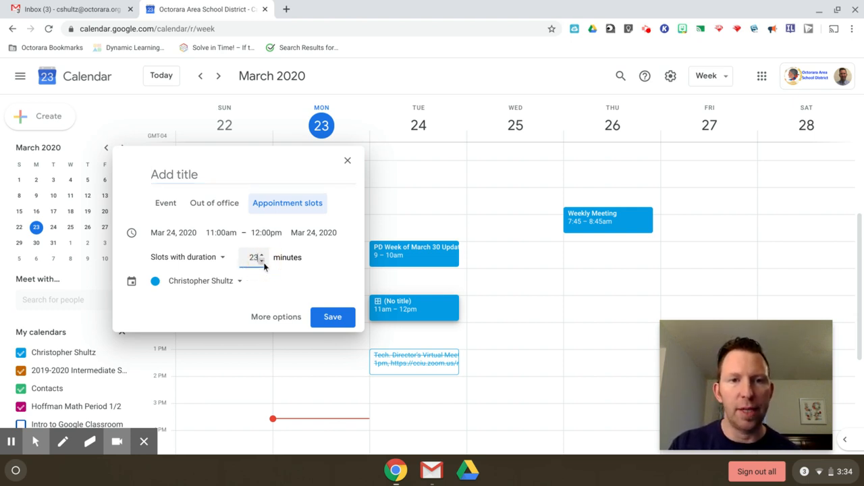
pyautogui.click(262, 262)
pyautogui.click(262, 262)
pyautogui.click(262, 262)
pyautogui.click(262, 262)
pyautogui.click(263, 262)
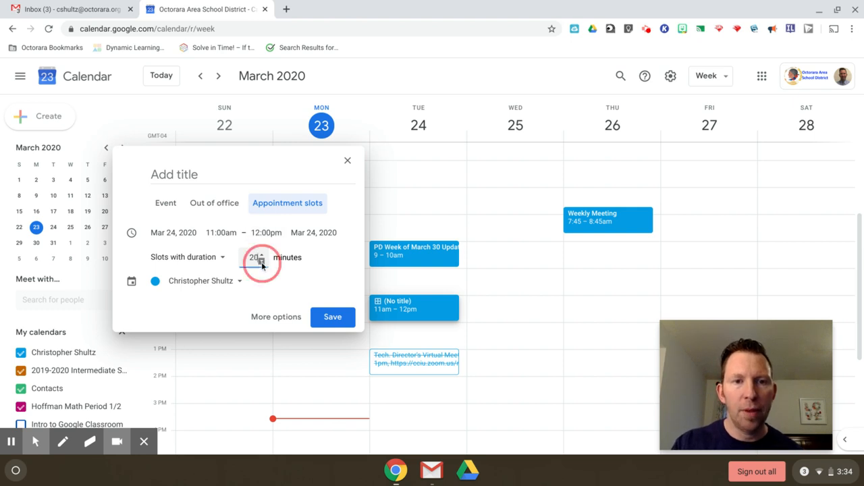
# - Title the block 'Practice' and bring up its full edit page
pyautogui.click(201, 173)
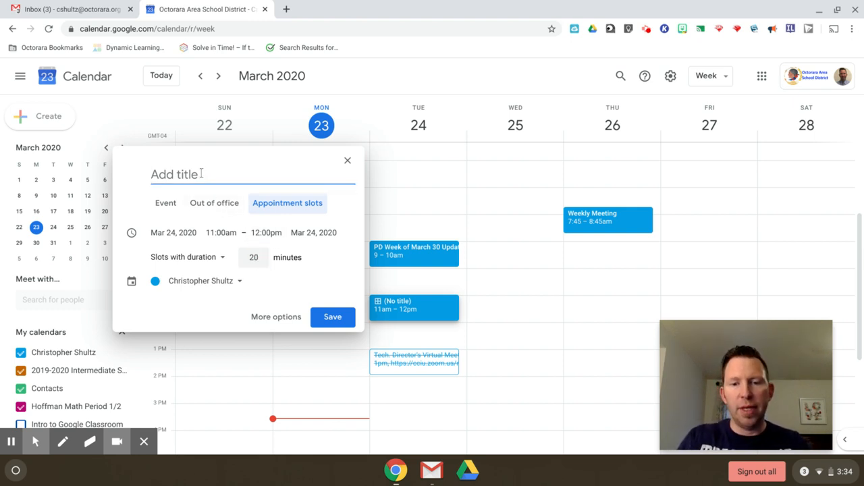
pyautogui.write('Practice')
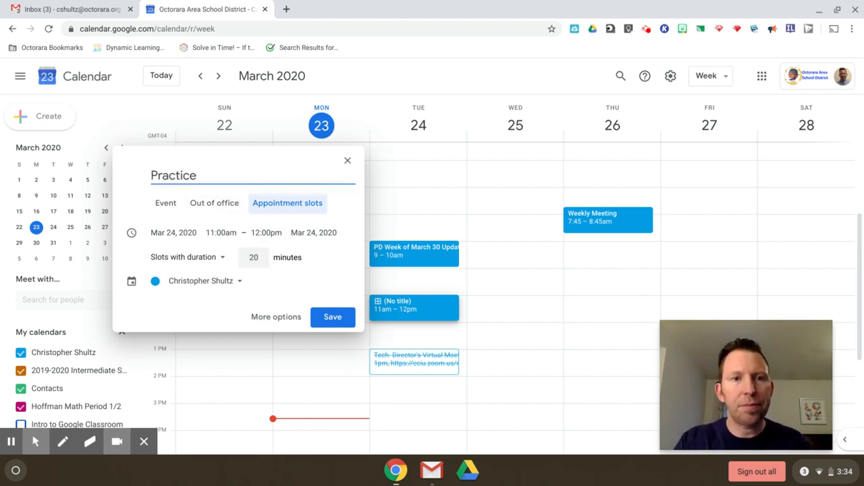
pyautogui.click(276, 317)
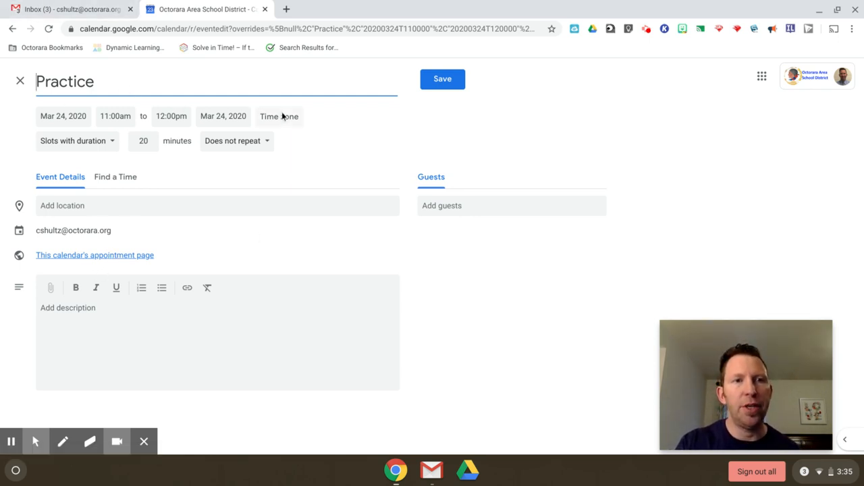
# - Save the Practice block so it shows Tuesday, March 24, 11am–12pm
pyautogui.click(436, 83)
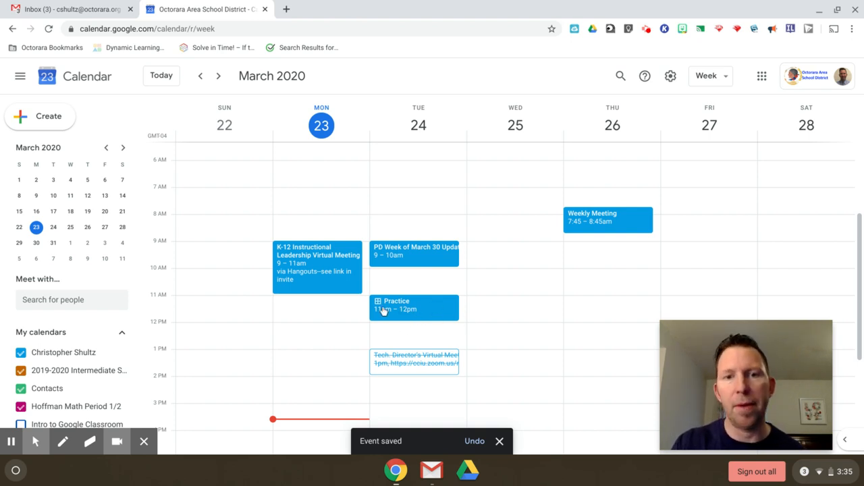
# - Open the Practice block's public sign-up page, copy its URL, and return to Gmail
pyautogui.click(440, 309)
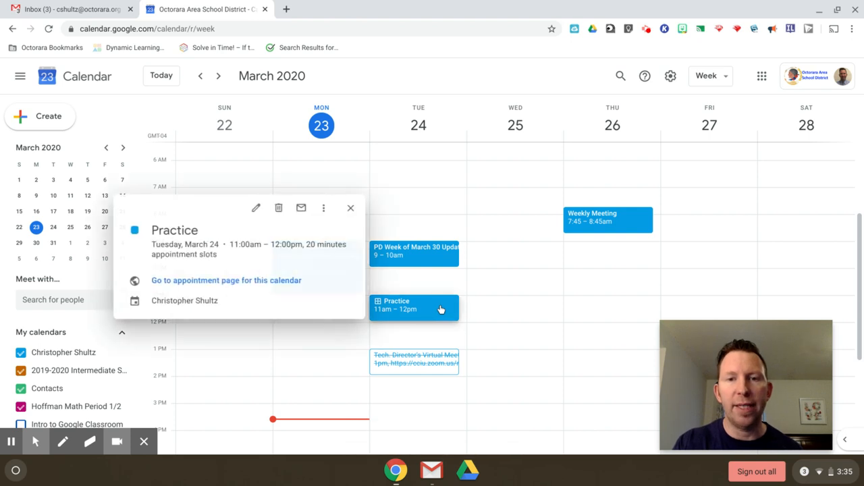
pyautogui.click(242, 284)
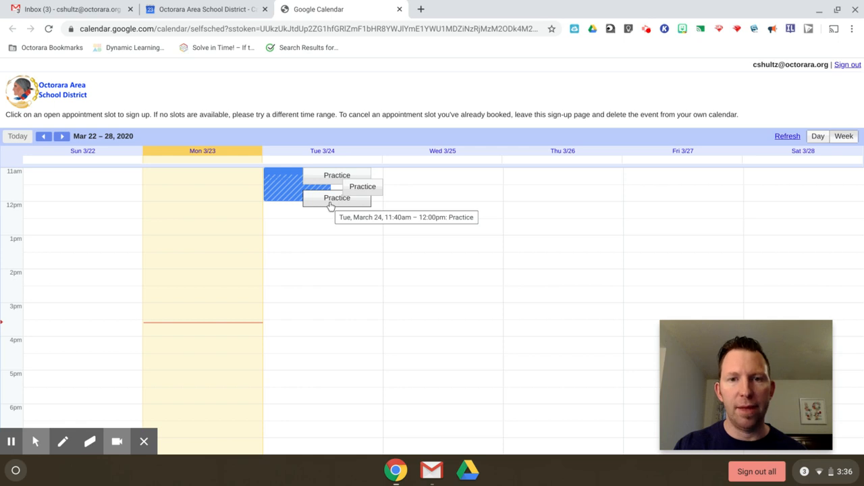
pyautogui.click(367, 28)
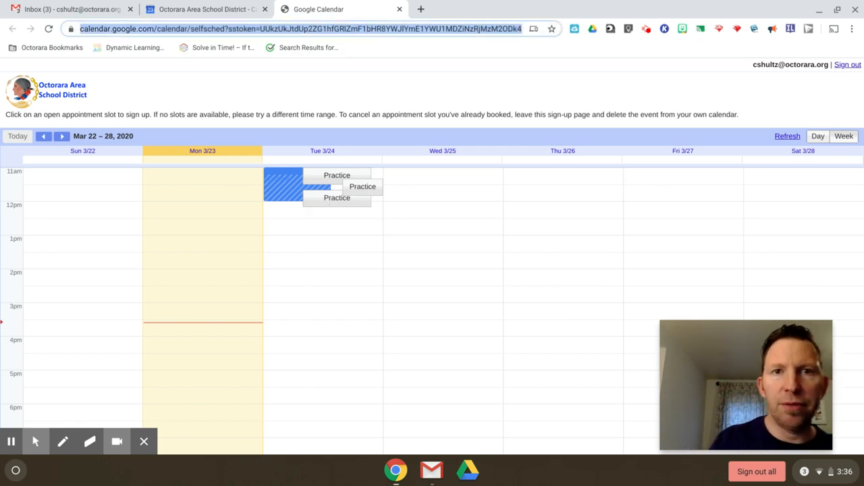
pyautogui.click(64, 8)
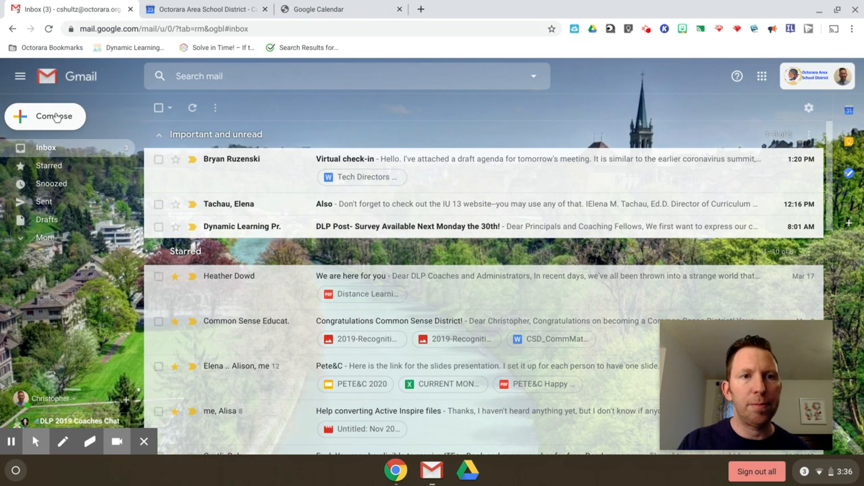
# - Email the pasted sign-up link to the second school account with subject 'calendar'
pyautogui.click(57, 117)
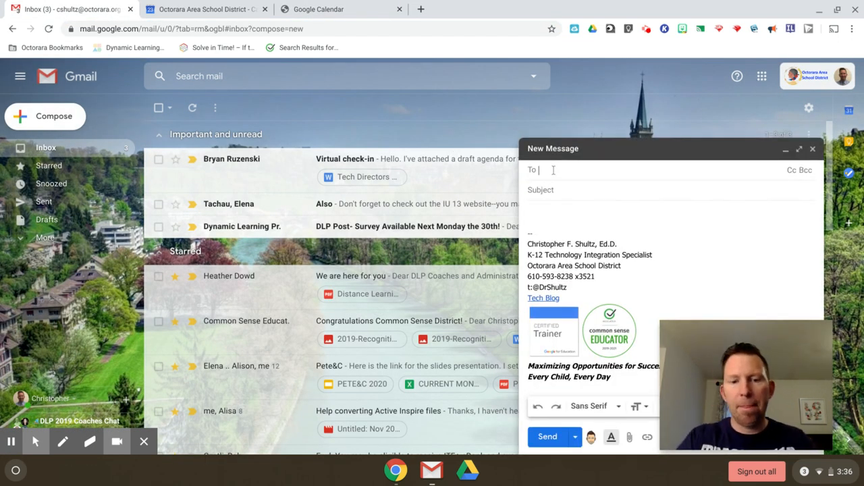
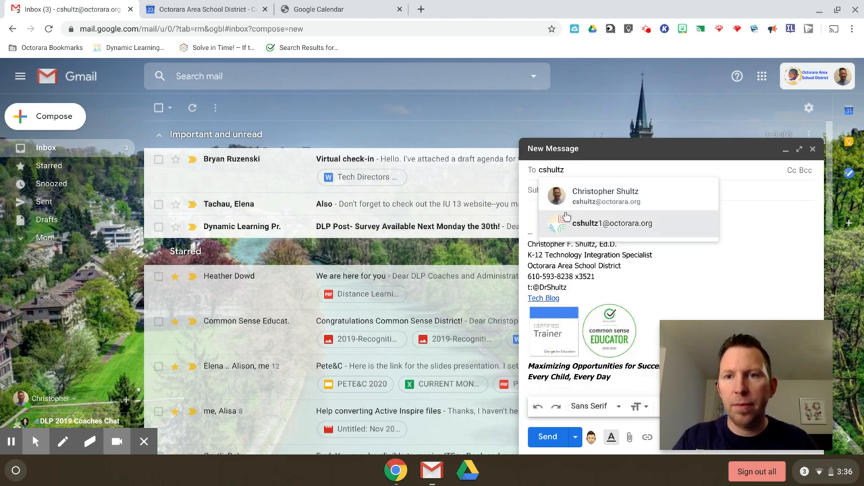
pyautogui.click(566, 216)
pyautogui.click(566, 191)
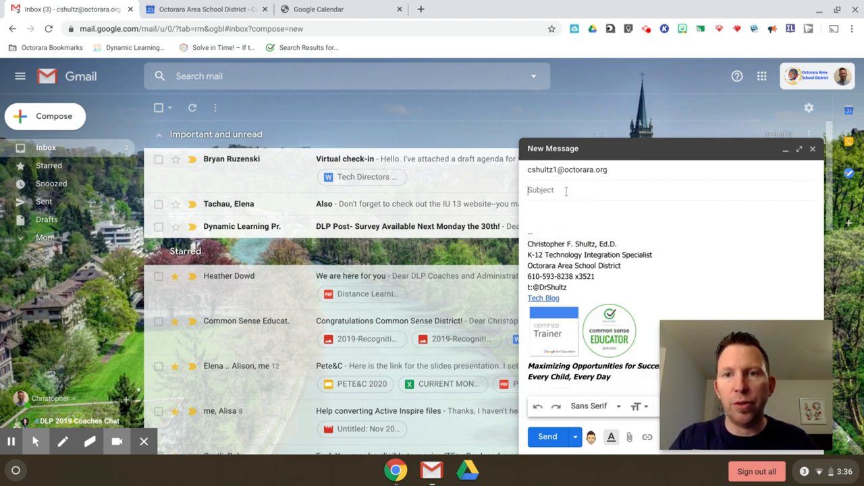
pyautogui.write('cal')
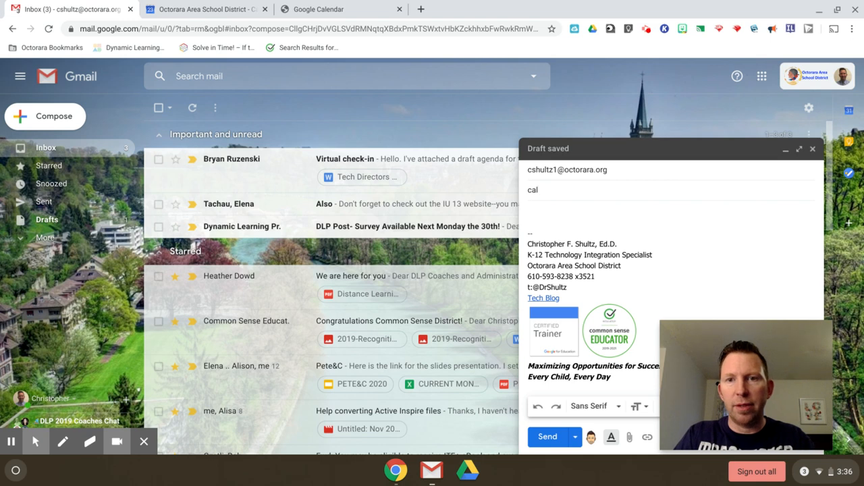
pyautogui.write('endar')
pyautogui.press('Tab')
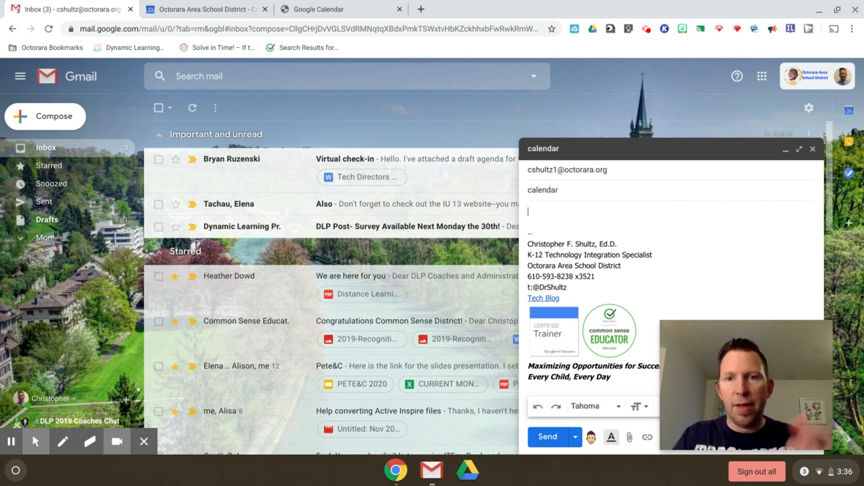
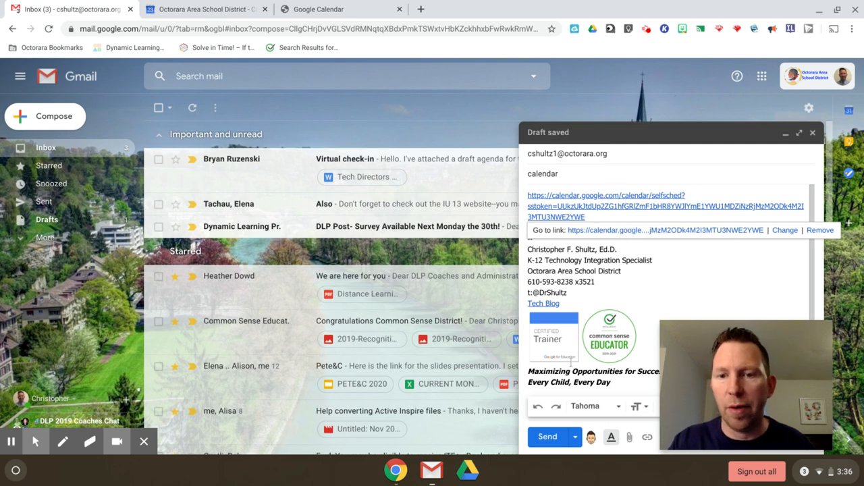
pyautogui.click(553, 439)
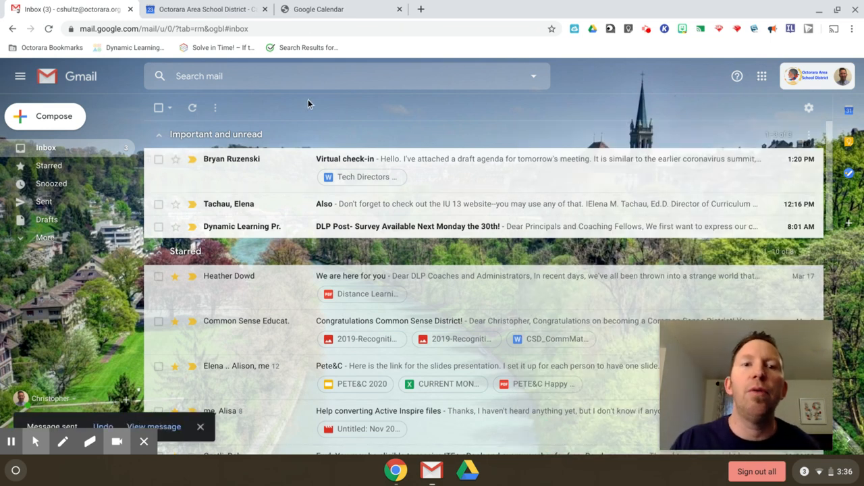
pyautogui.click(216, 9)
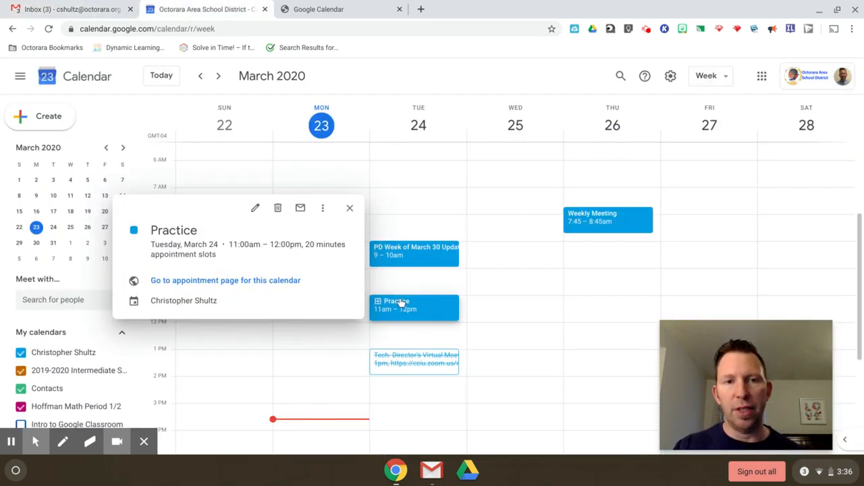
# - Close the Practice details and snap the organizer's calendar window to the left half
pyautogui.click(502, 252)
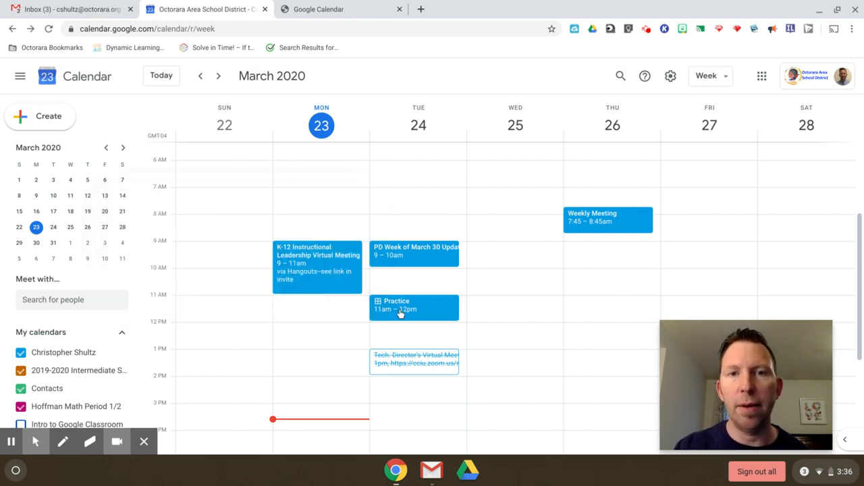
pyautogui.click(840, 11)
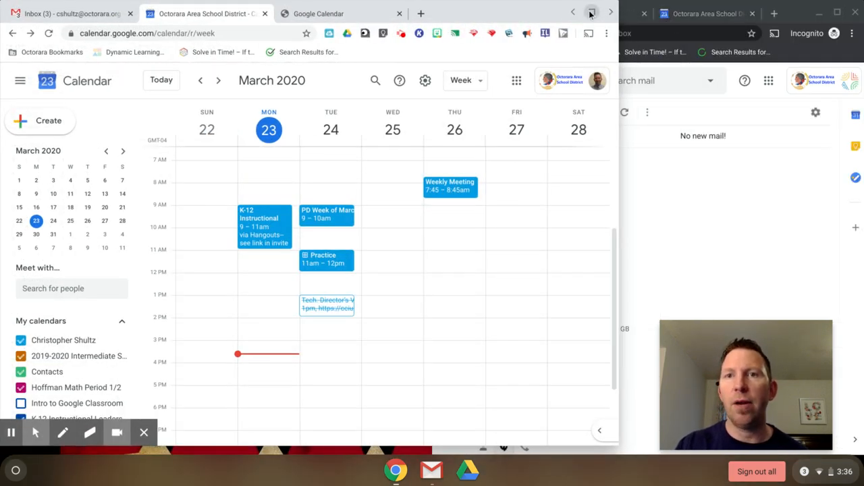
pyautogui.moveTo(586, 14); pyautogui.dragTo(572, 13)
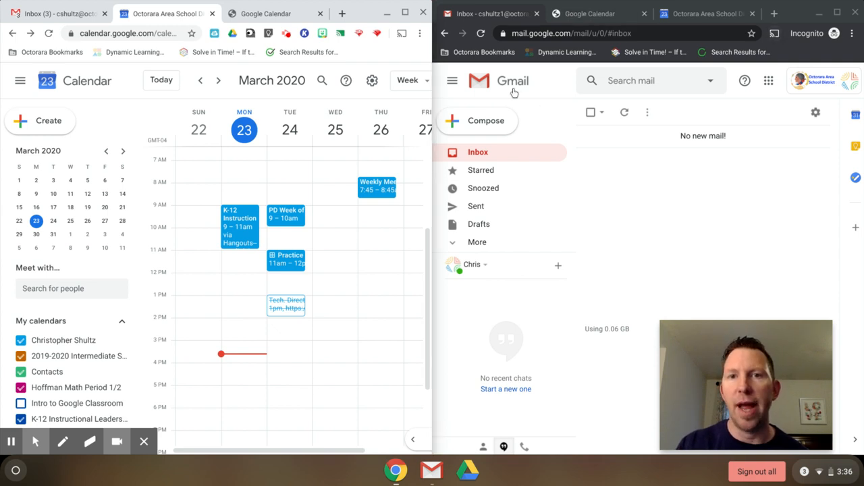
# - Place the second account's inbox on the right half and reload it for new mail
pyautogui.click(481, 34)
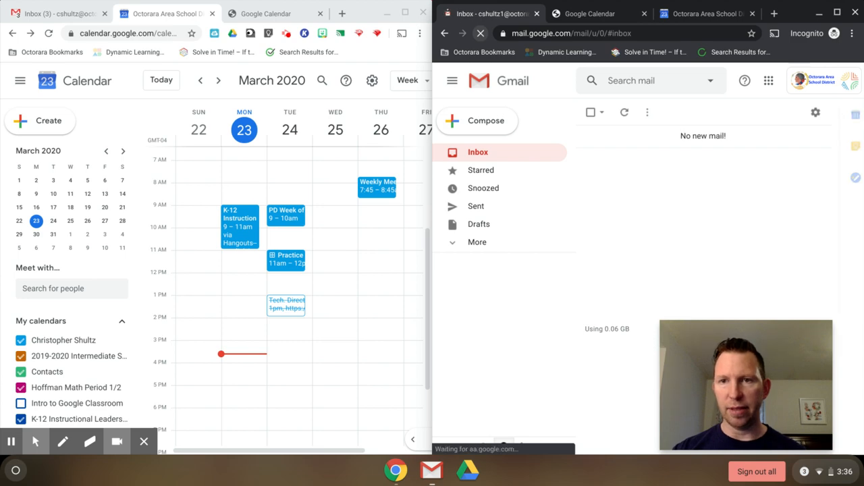
pyautogui.click(838, 13)
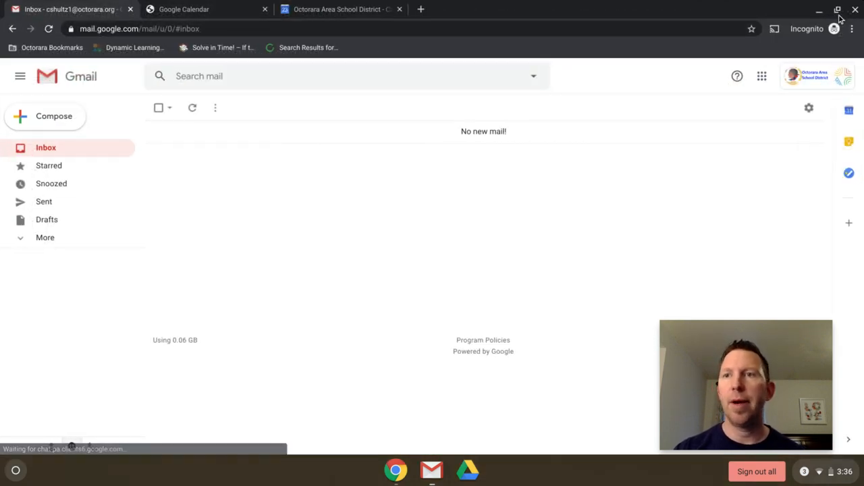
pyautogui.click(838, 11)
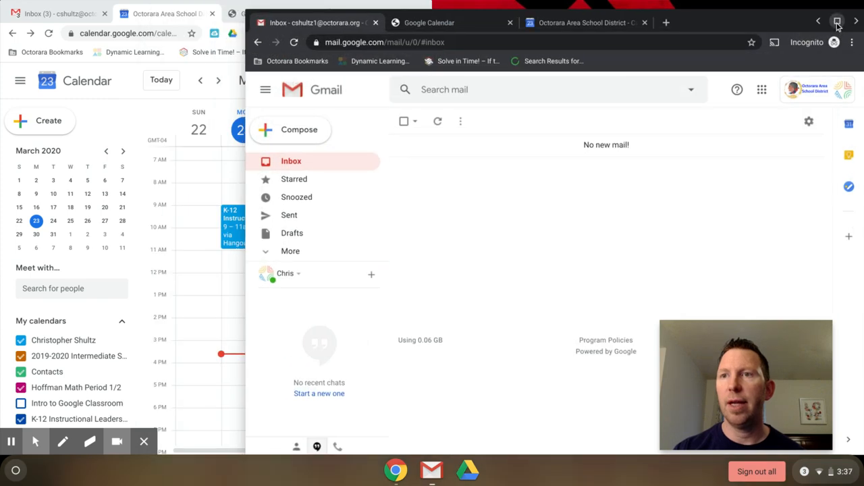
pyautogui.click(859, 24)
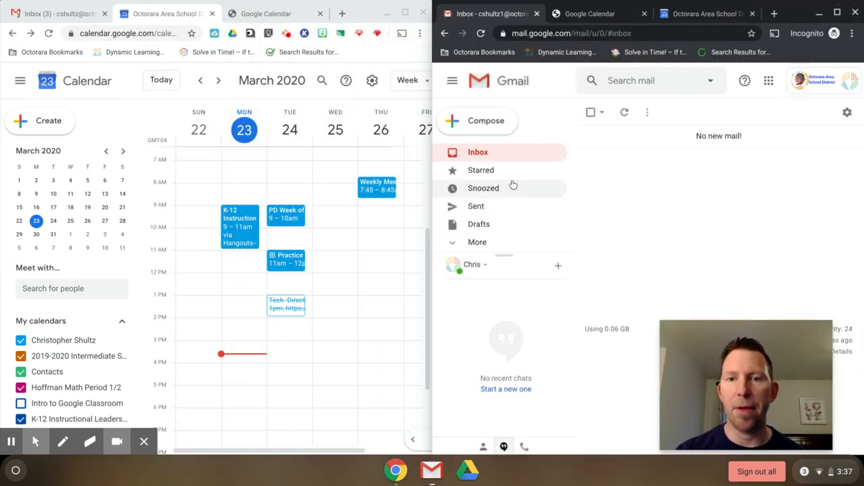
pyautogui.click(481, 34)
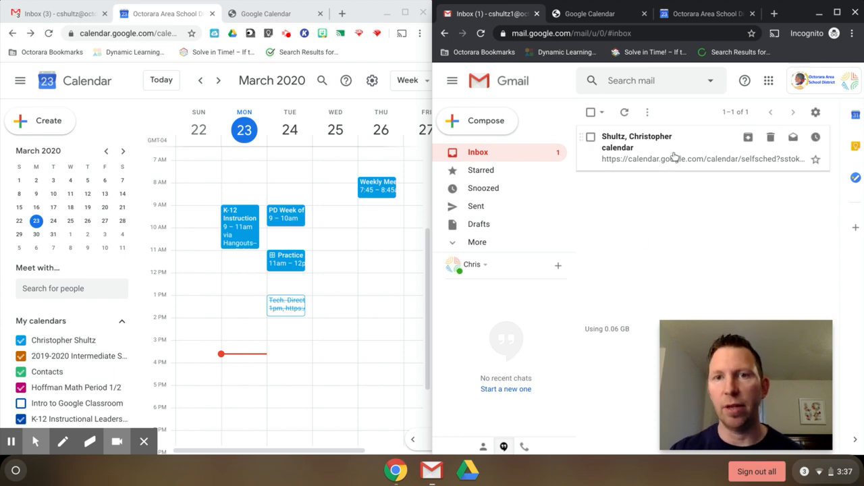
# - Open the 'calendar' email in the second account and follow its Practice sign-up link
pyautogui.click(673, 157)
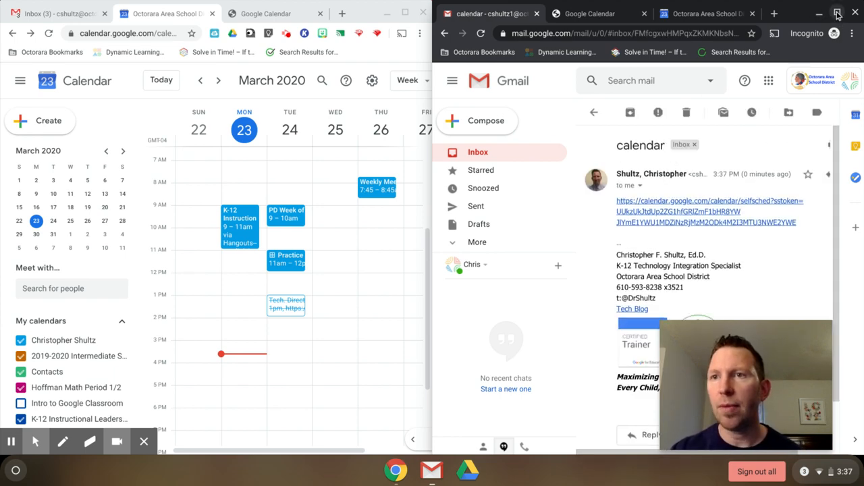
pyautogui.click(837, 14)
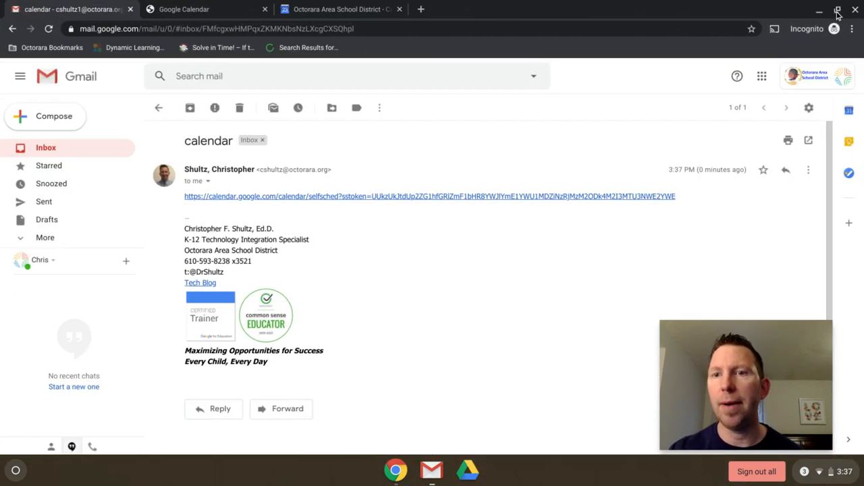
pyautogui.click(367, 198)
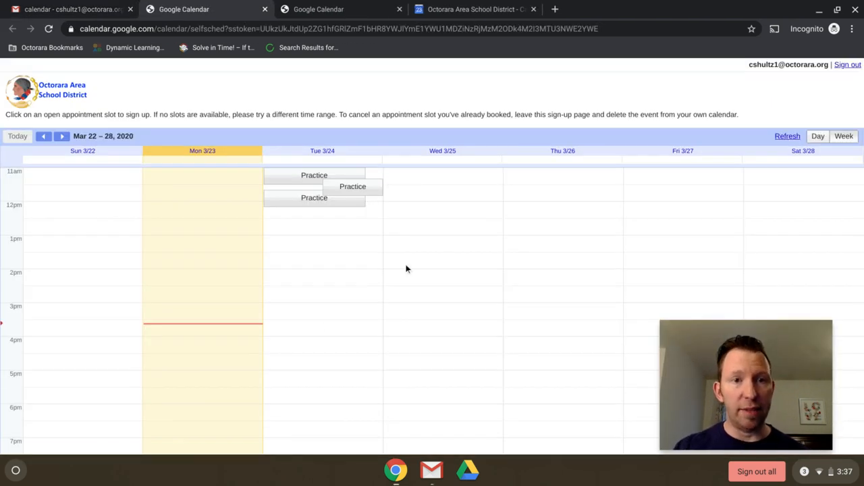
# - Book the Tuesday, March 24, 11:00–11:20am Practice slot with a research-project note, then view it
pyautogui.click(297, 182)
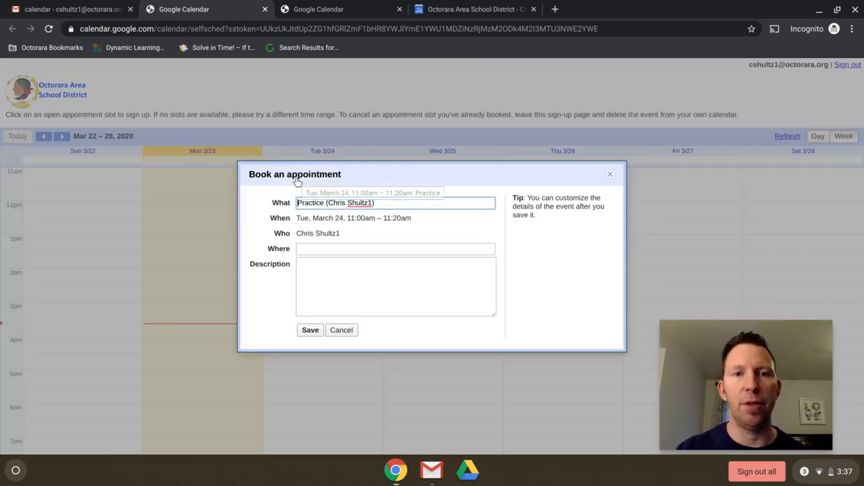
pyautogui.click(348, 271)
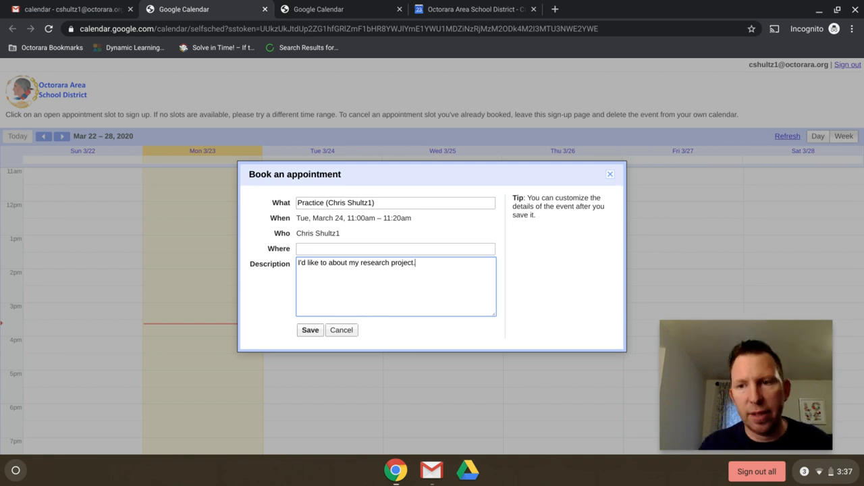
pyautogui.click(310, 330)
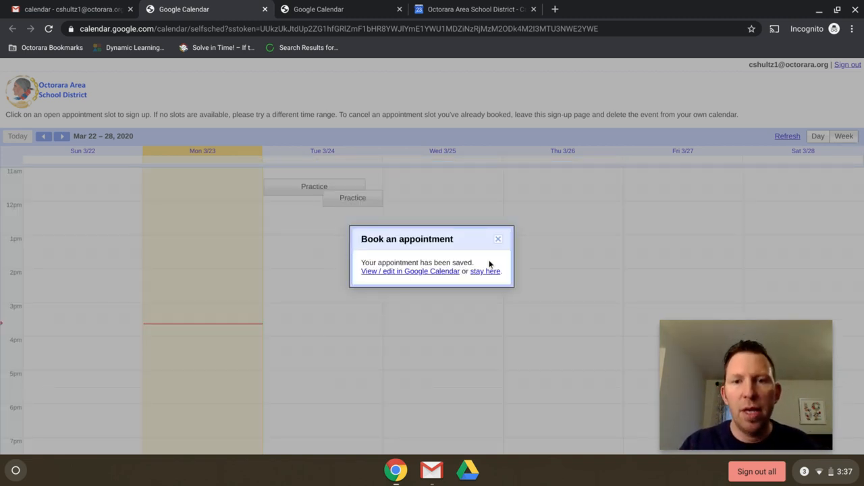
pyautogui.click(436, 271)
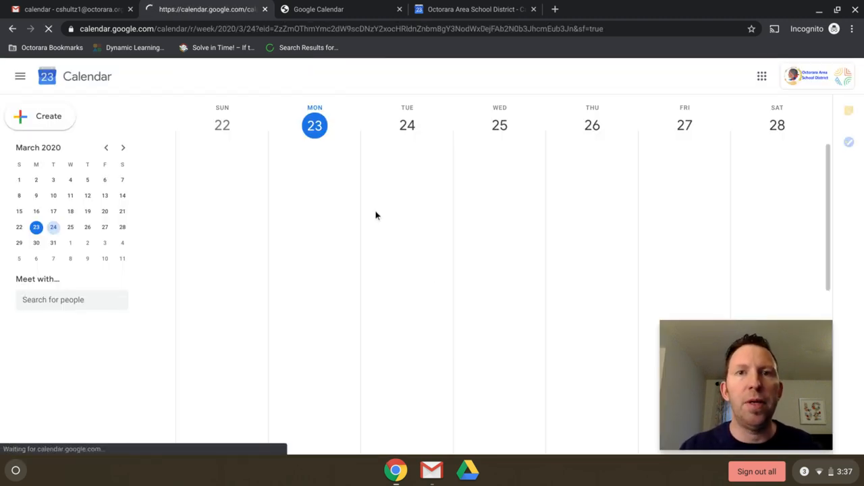
# - Review the booked Practice appointment's details, then bring the organizer's calendar back to full screen
pyautogui.click(397, 203)
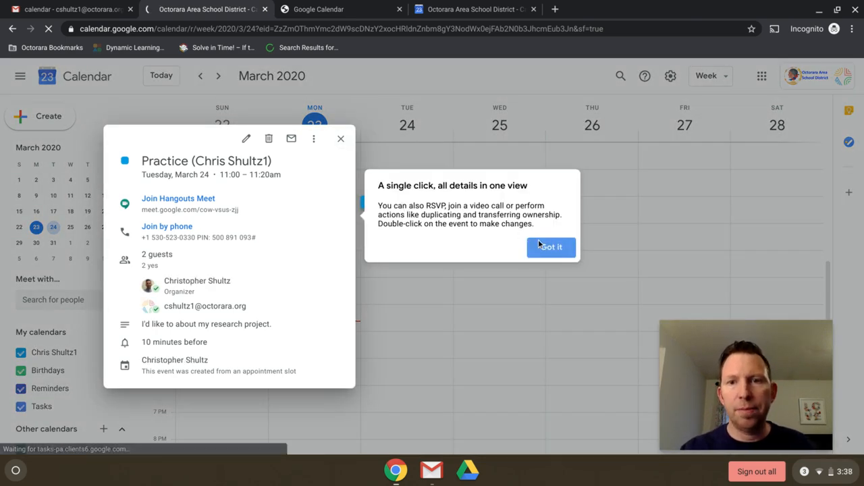
pyautogui.click(542, 246)
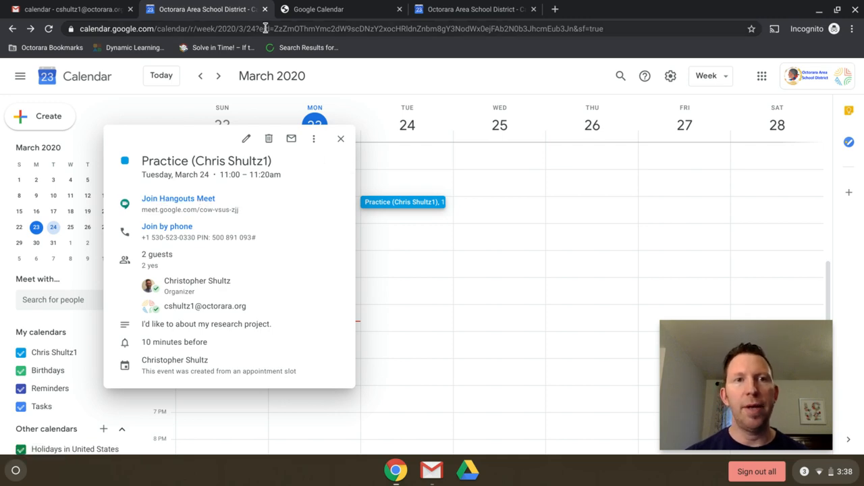
pyautogui.click(837, 11)
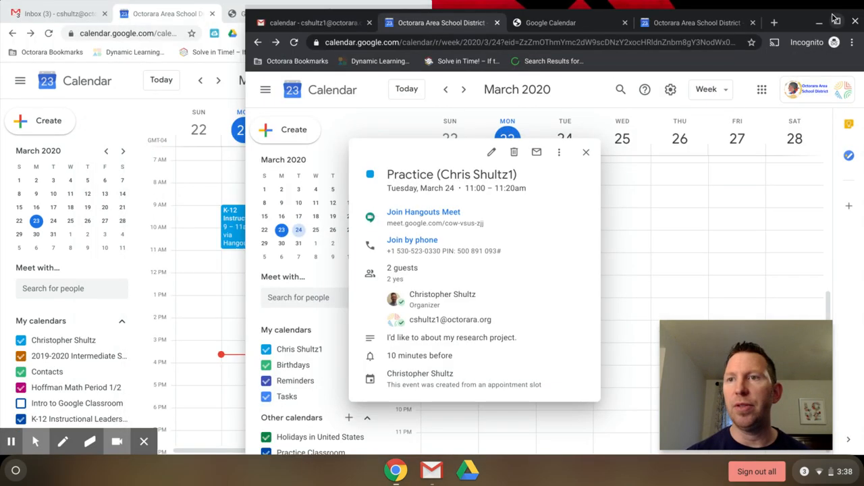
pyautogui.moveTo(850, 26); pyautogui.dragTo(855, 24)
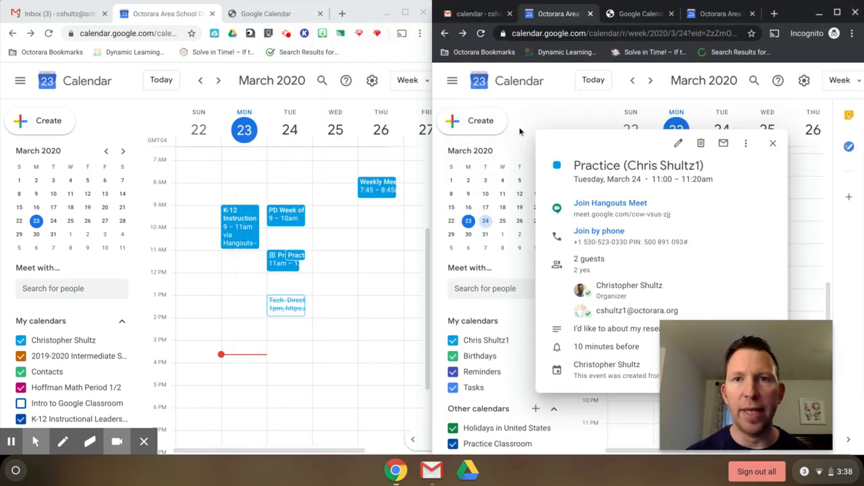
pyautogui.click(406, 13)
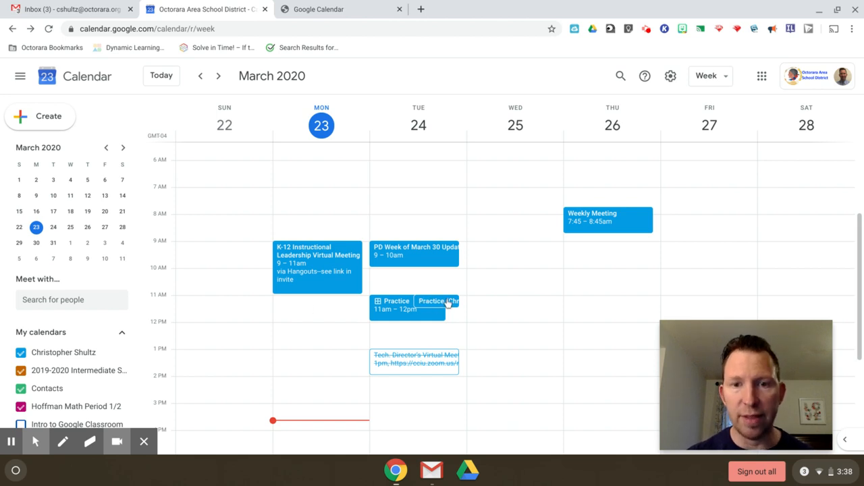
# - Open the booked Tuesday Practice appointment and launch its Hangouts Meet video call
pyautogui.click(435, 302)
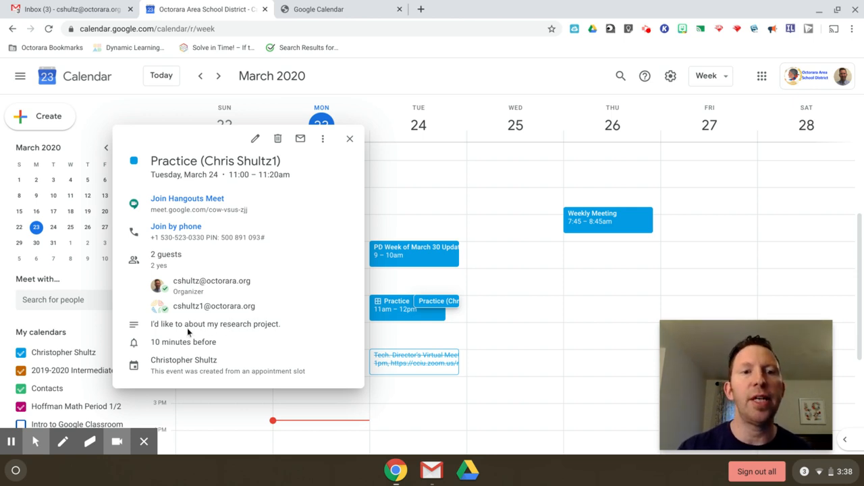
pyautogui.click(209, 202)
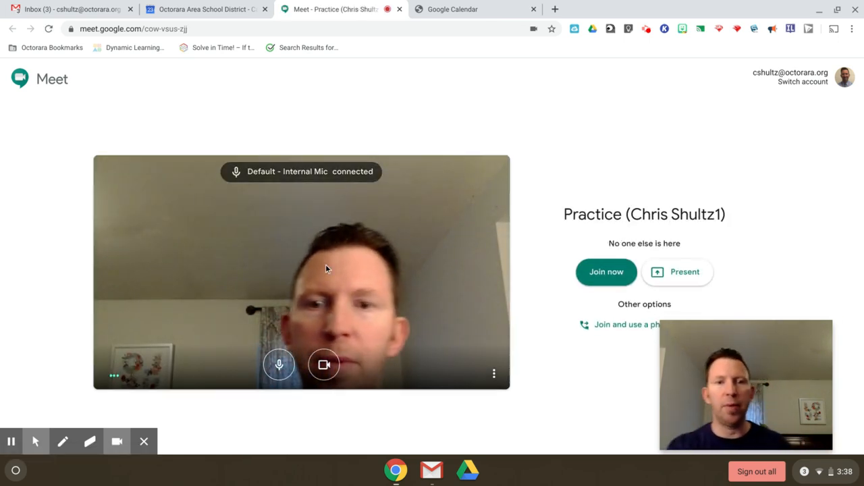
# - Join the Practice Google Meet call, then return to the Calendar tab's appointment details
pyautogui.click(606, 271)
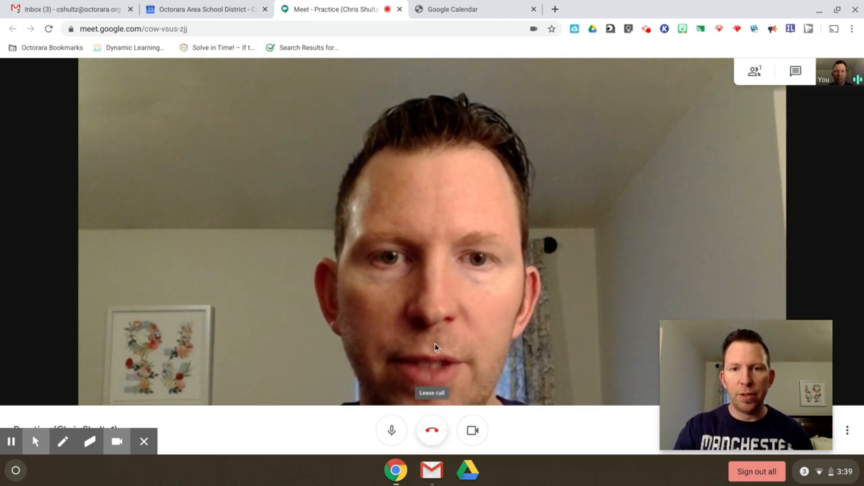
pyautogui.click(204, 13)
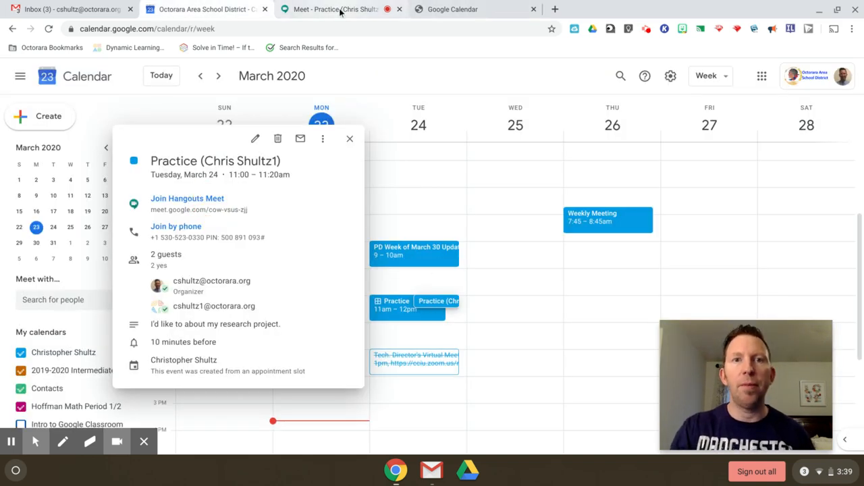
pyautogui.click(646, 28)
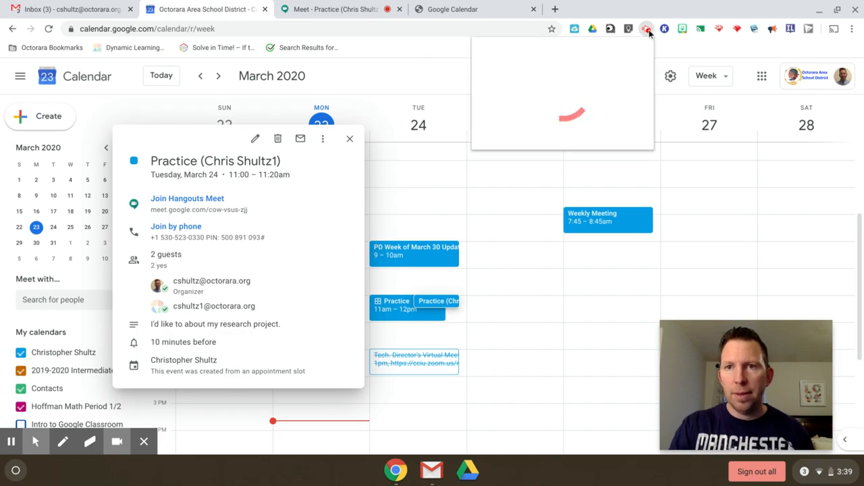